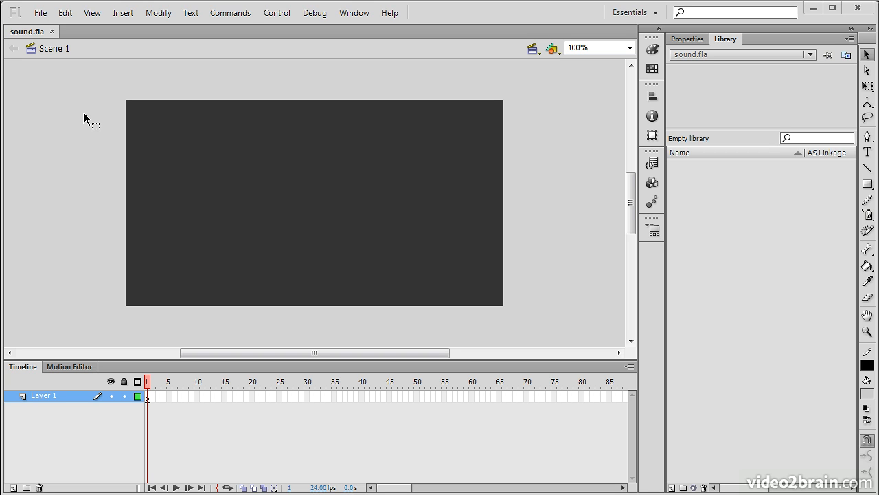
Import audio.mp3 from the Assets folder into the library and play its preview
click(40, 13)
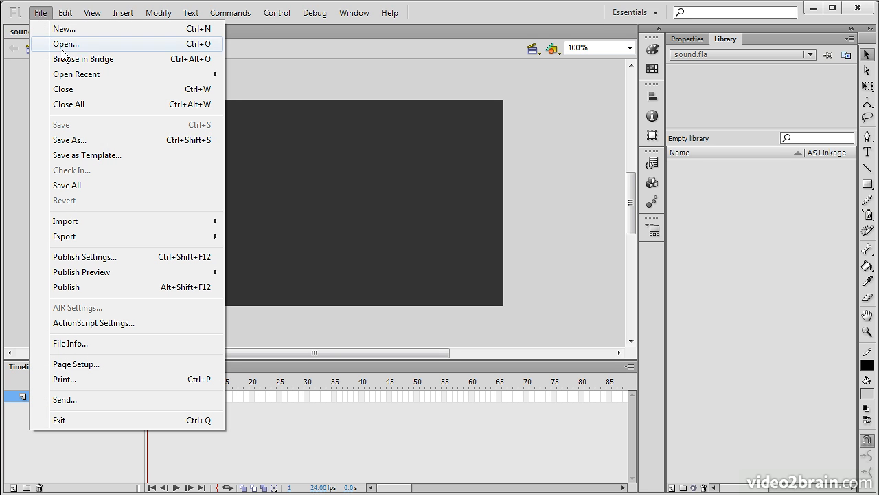
mouse_move(145, 218)
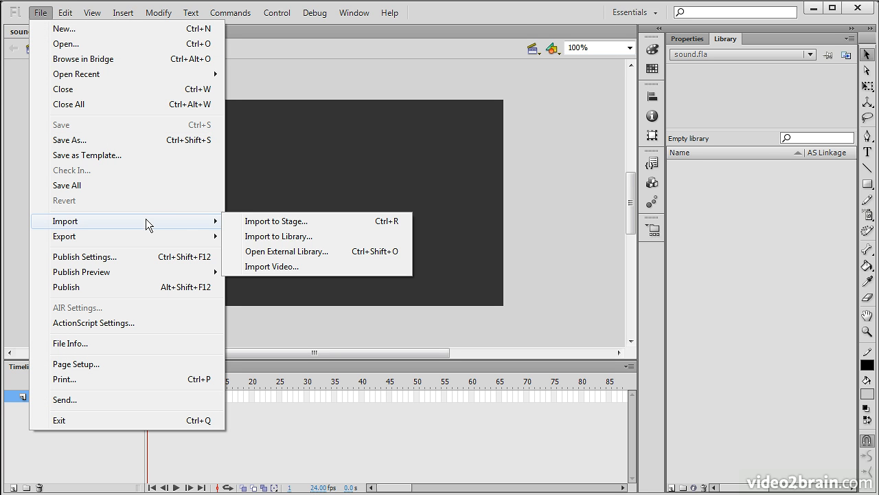
click(318, 235)
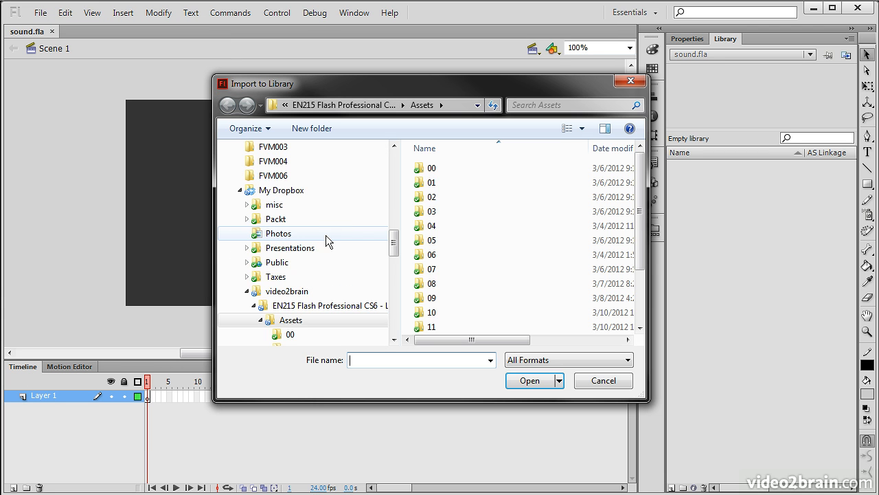
drag(644, 246, 642, 293)
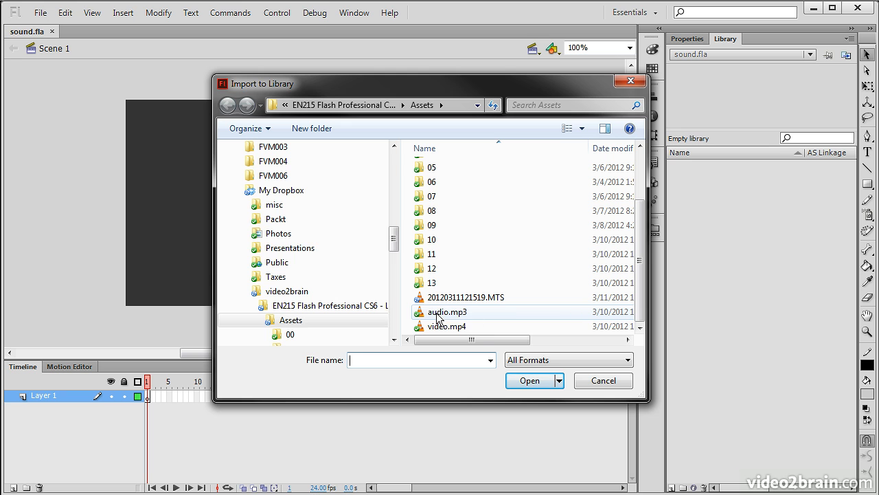
click(468, 311)
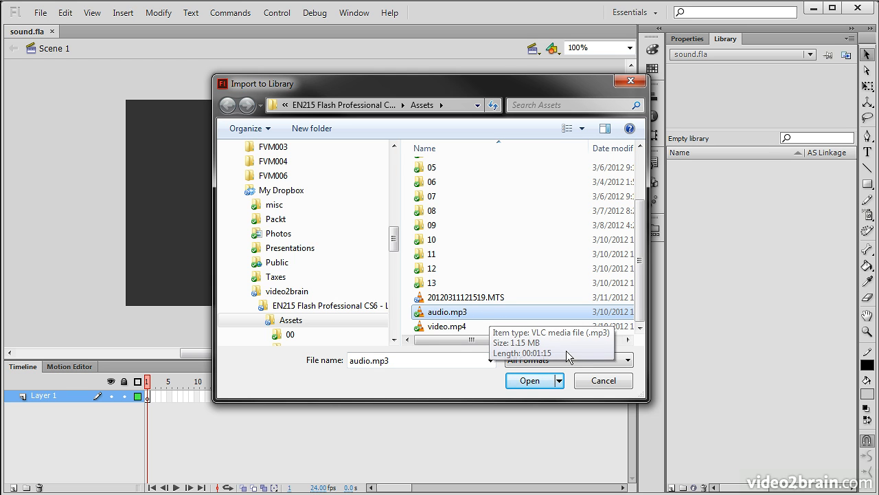
click(530, 381)
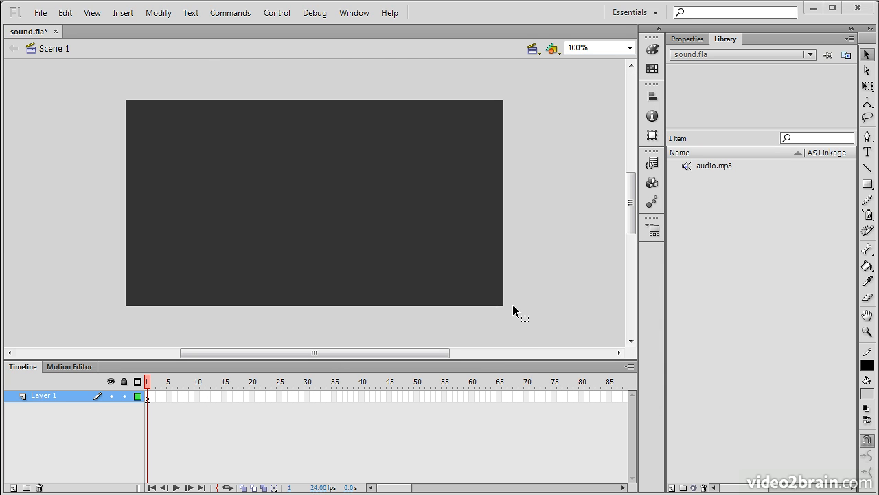
click(721, 164)
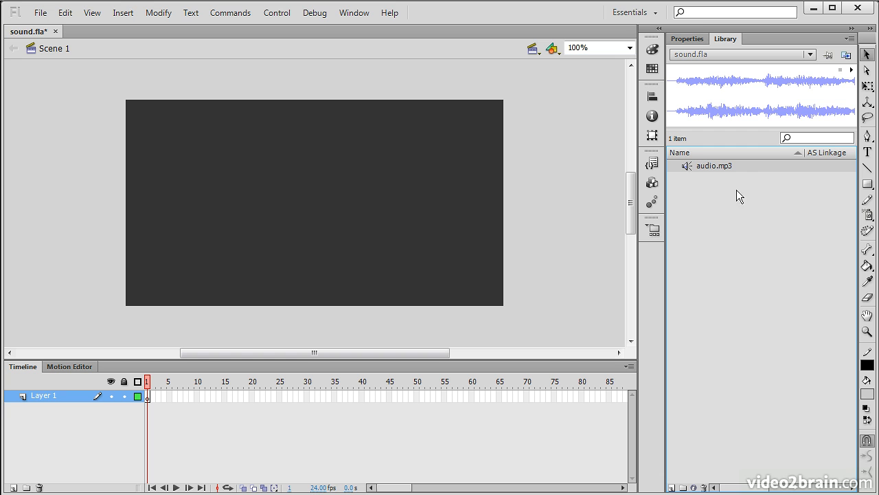
click(852, 71)
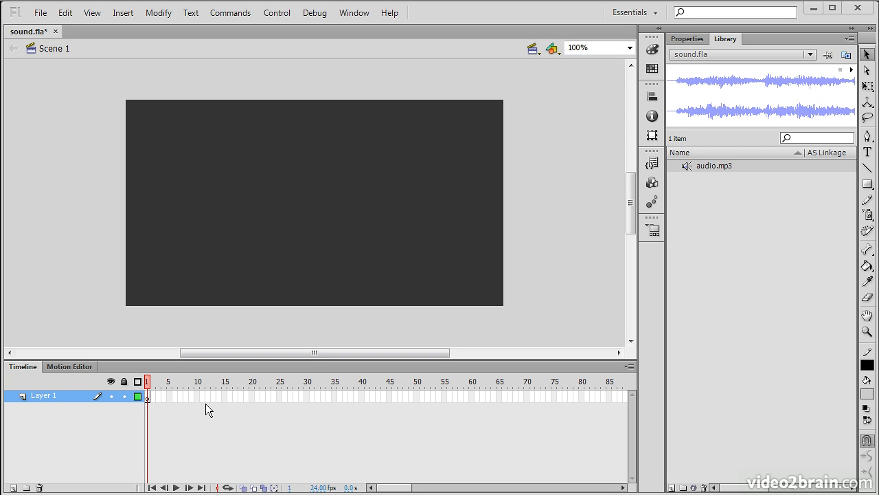
Rename Layer 1 as Sound
double_click(43, 395)
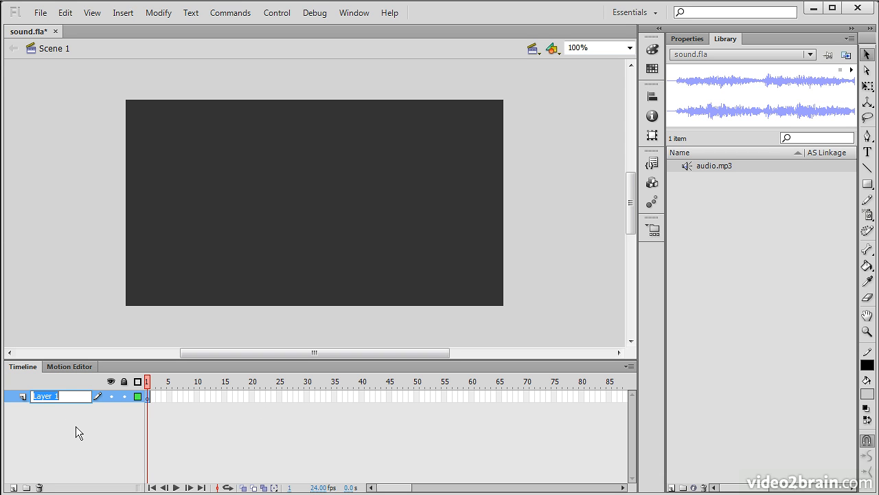
text(Sound)
click(126, 428)
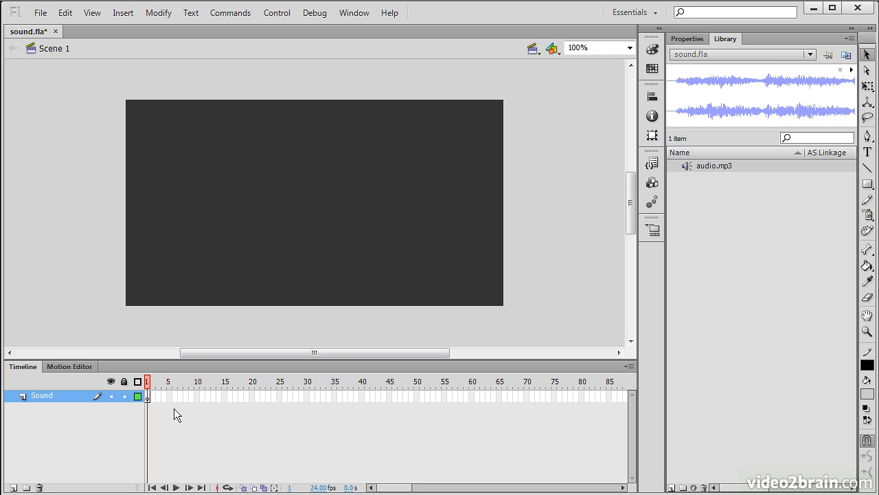
Place audio.mp3 on the stage in the Sound layer and extend the layer to frame 80
drag(723, 165, 214, 199)
right_click(581, 396)
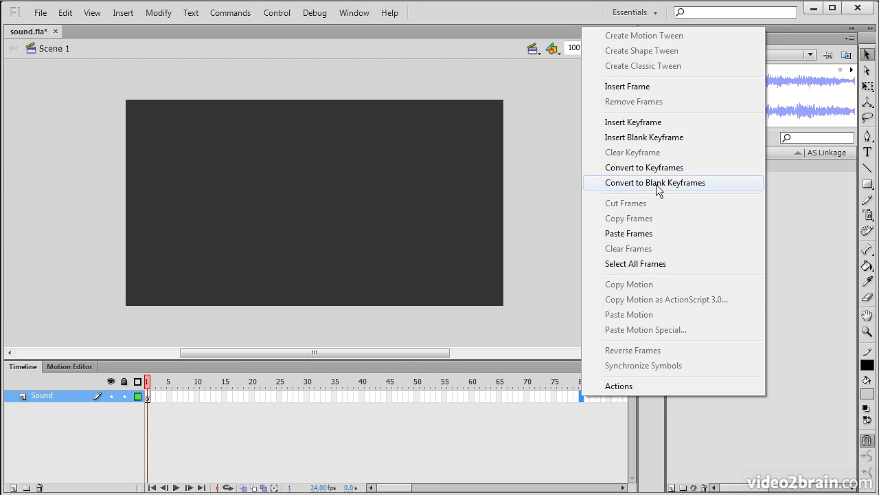
click(662, 88)
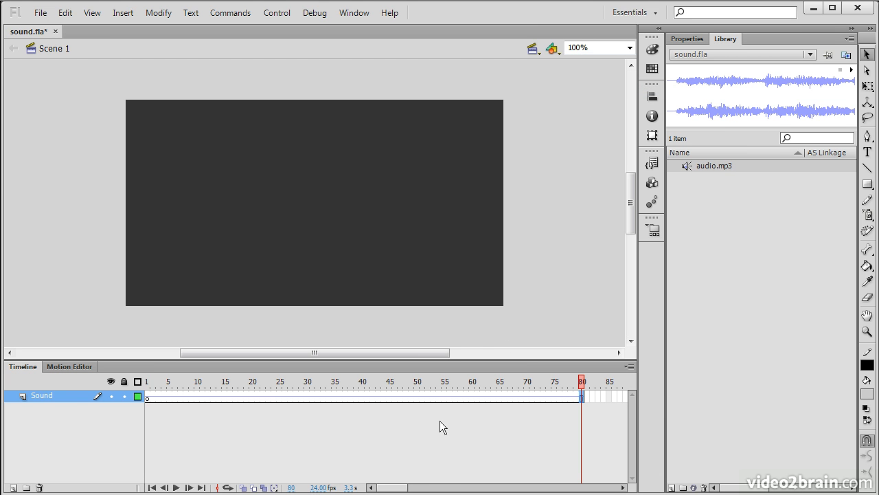
click(165, 397)
click(226, 397)
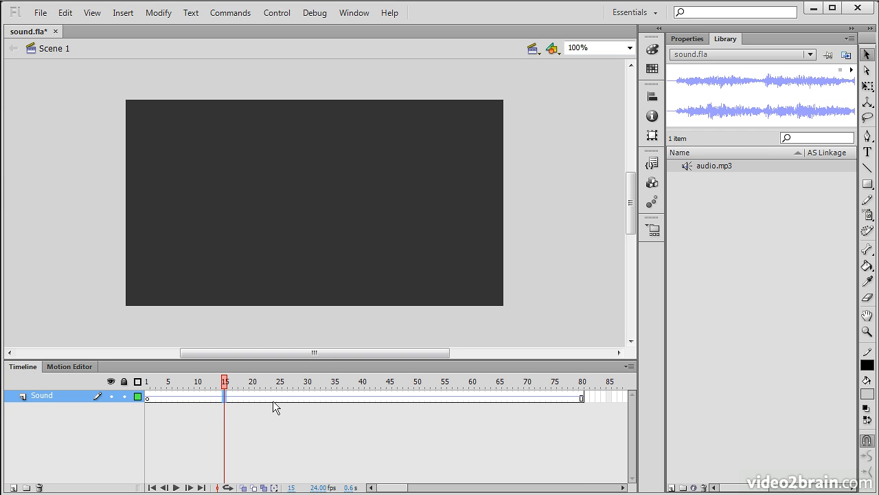
click(400, 397)
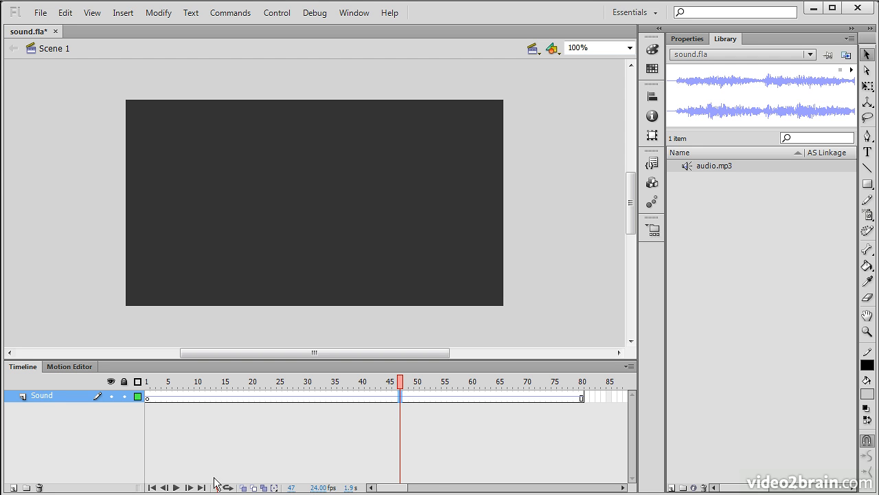
Extend the Sound layer to frame 660 and play the timeline from frame 12
drag(391, 489, 601, 490)
click(582, 396)
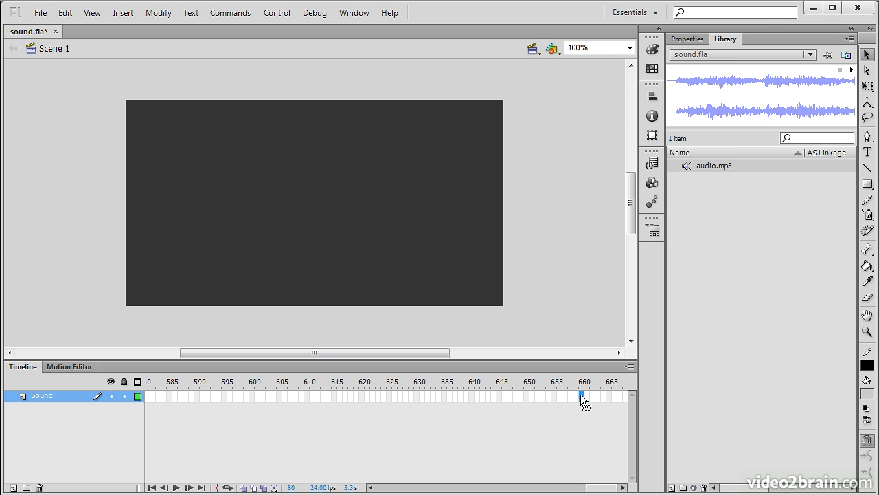
right_click(581, 396)
click(654, 85)
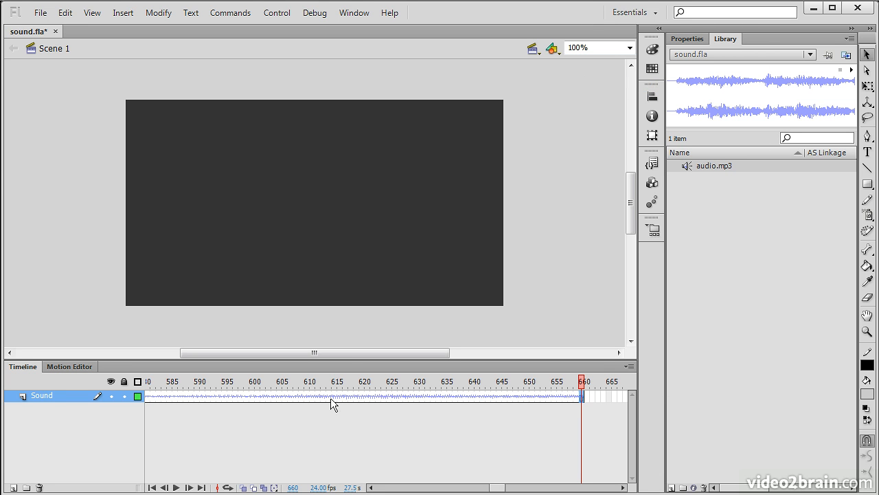
drag(581, 382, 356, 383)
drag(491, 489, 328, 465)
click(206, 398)
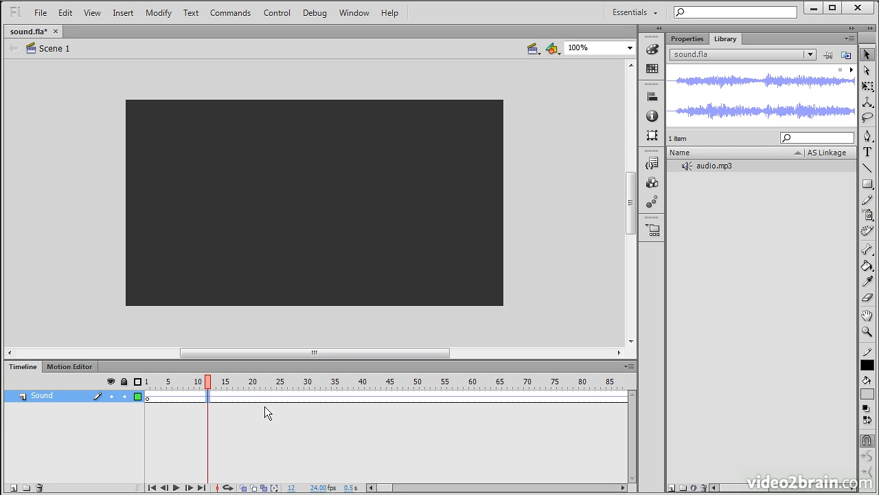
key(Return)
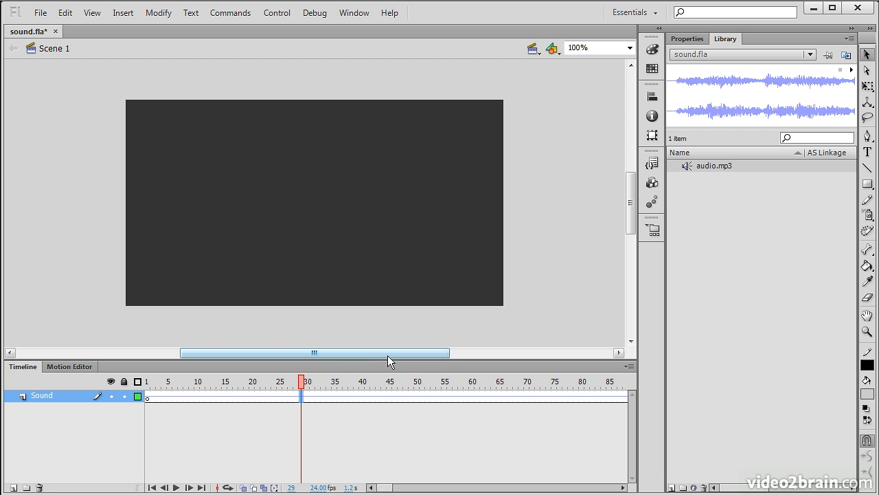
Examine the frame's sound properties, including the selectable sounds and the available effects
click(689, 39)
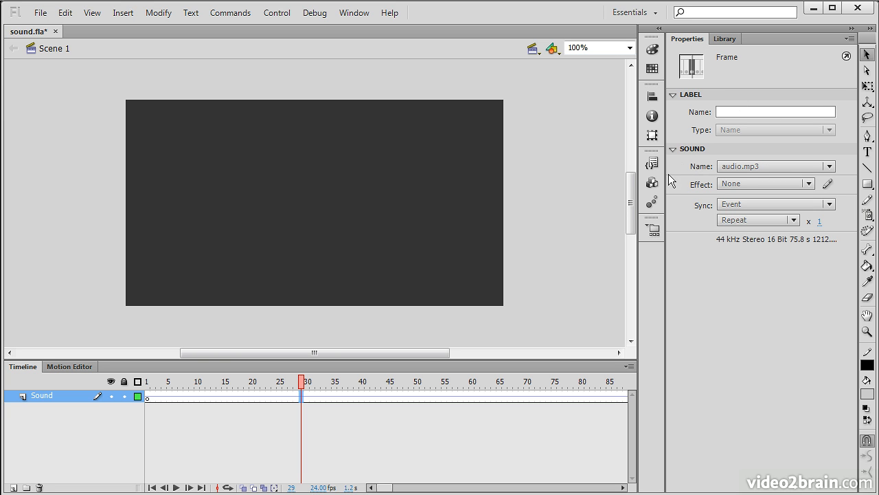
click(831, 165)
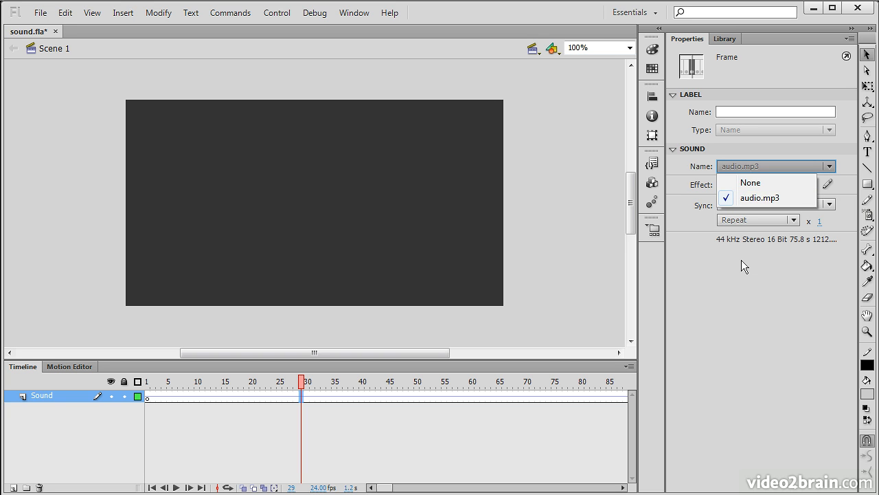
click(743, 258)
click(809, 183)
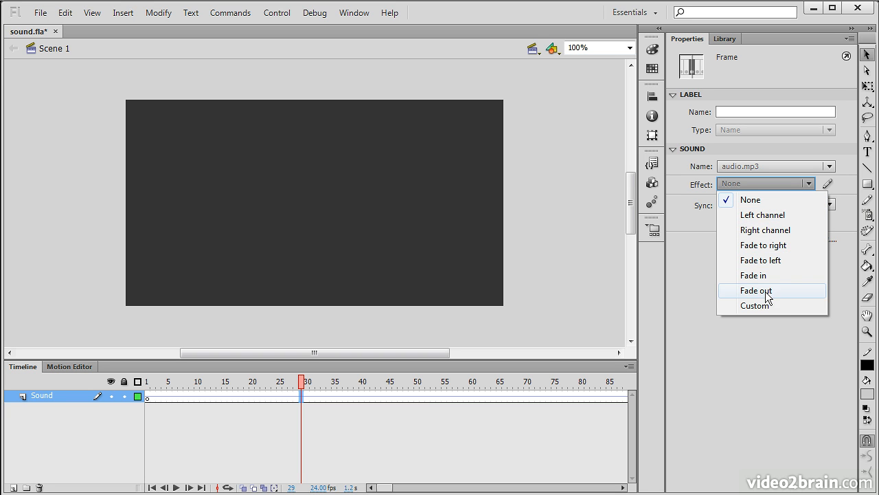
click(750, 331)
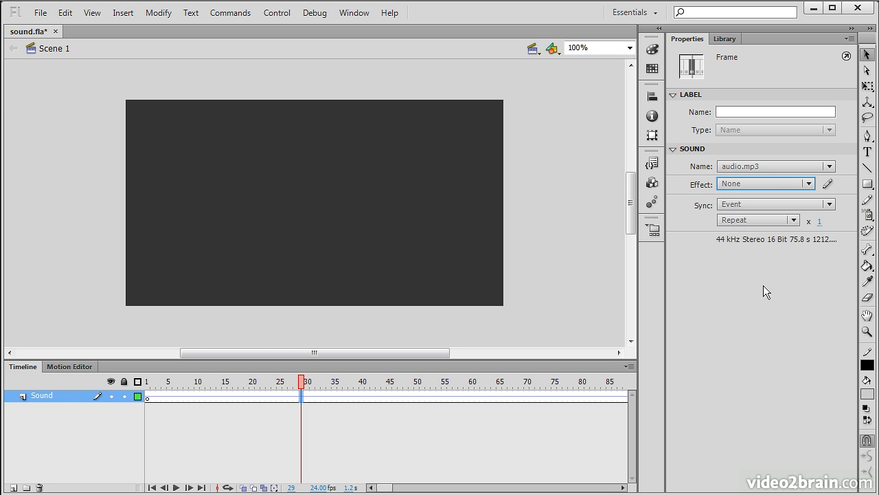
Try shaping a custom volume envelope for audio.mp3 around 42.5 seconds, and discard the edits
click(828, 185)
drag(484, 90, 303, 52)
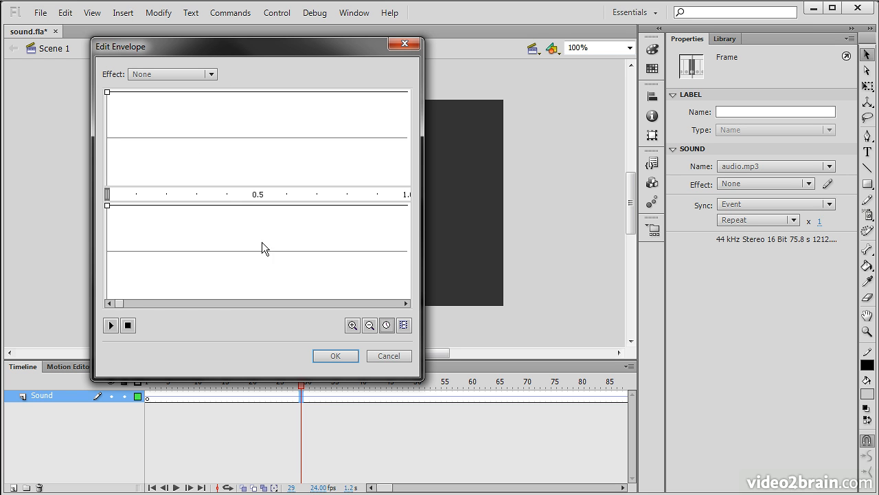
drag(120, 303, 278, 313)
click(192, 245)
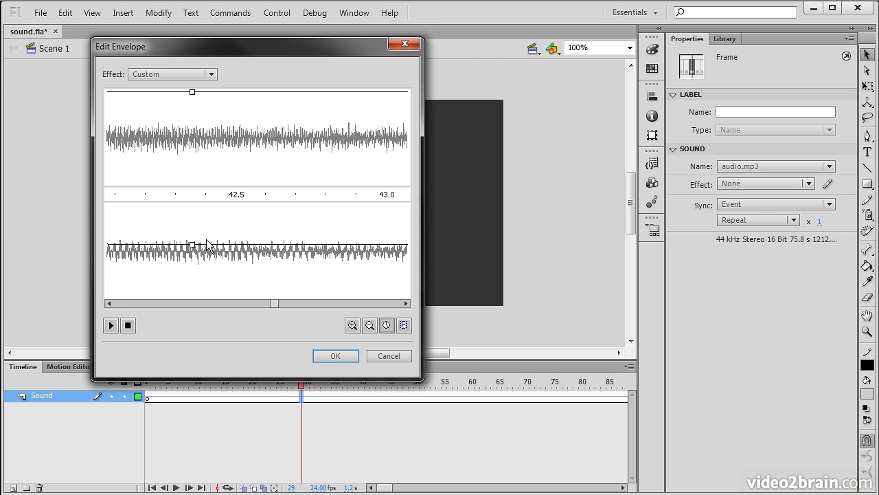
drag(192, 246, 247, 230)
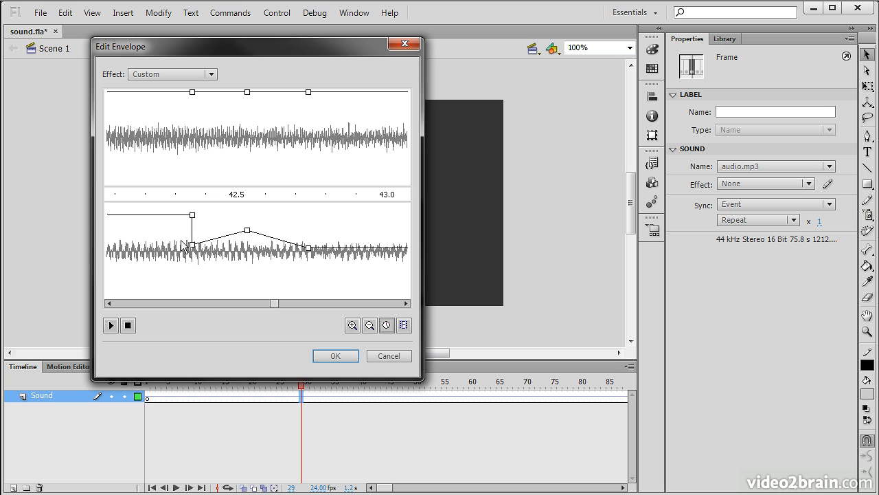
click(211, 75)
click(233, 68)
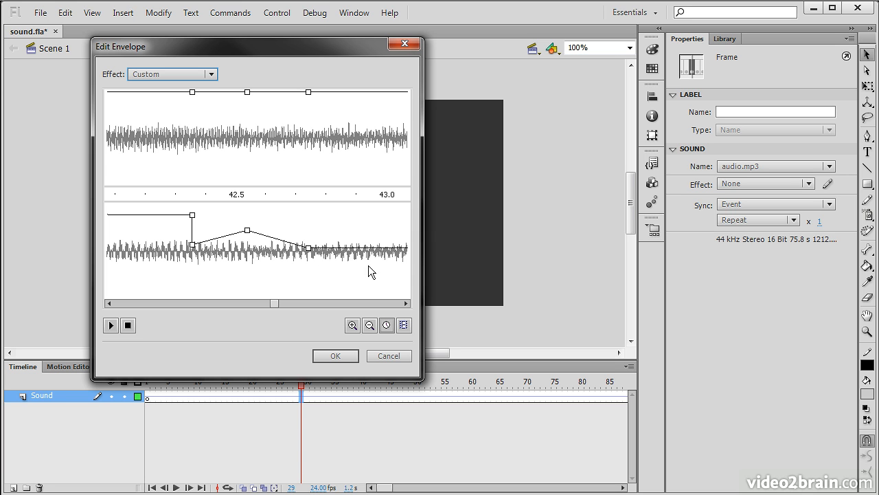
click(388, 355)
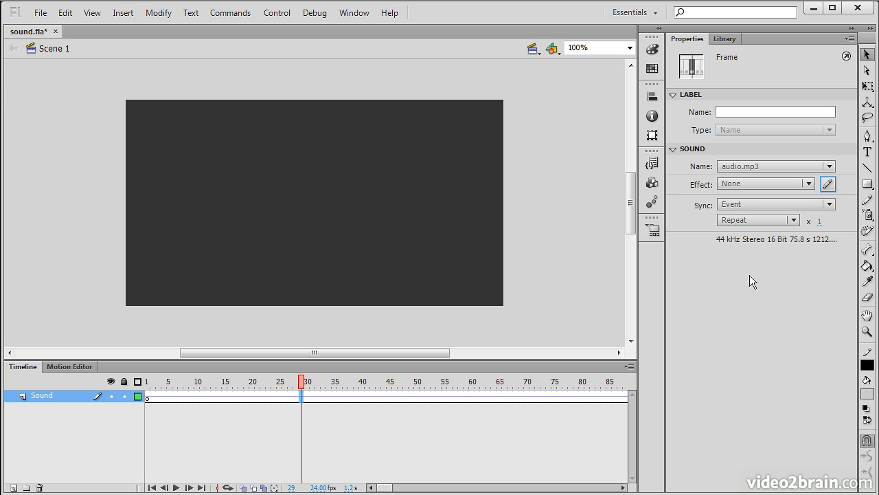
Review the sound's sync options and insert a keyframe at frame 35 of the Sound layer
click(829, 205)
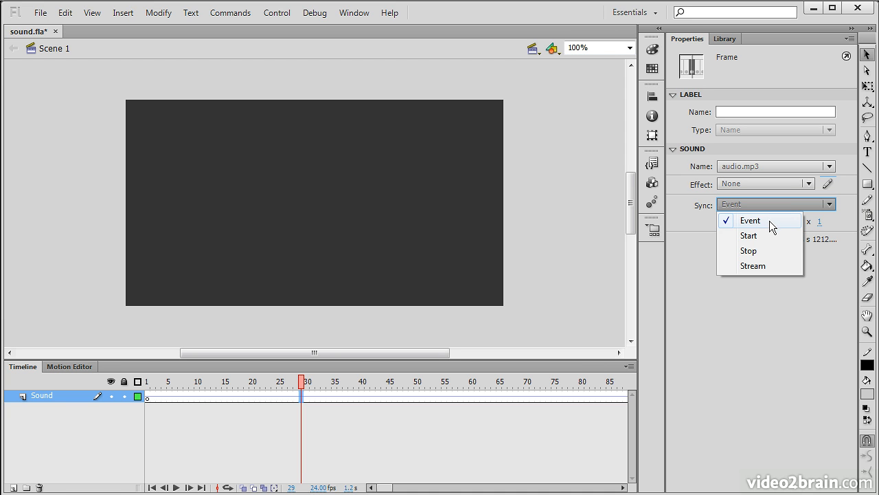
click(150, 383)
mouse_move(147, 382)
mouse_down()
mouse_move(470, 400)
mouse_move(149, 377)
mouse_up()
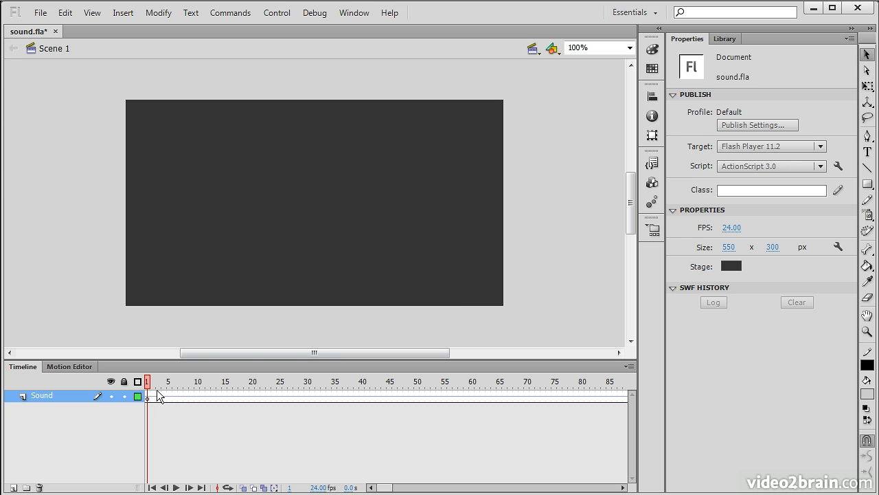
click(148, 398)
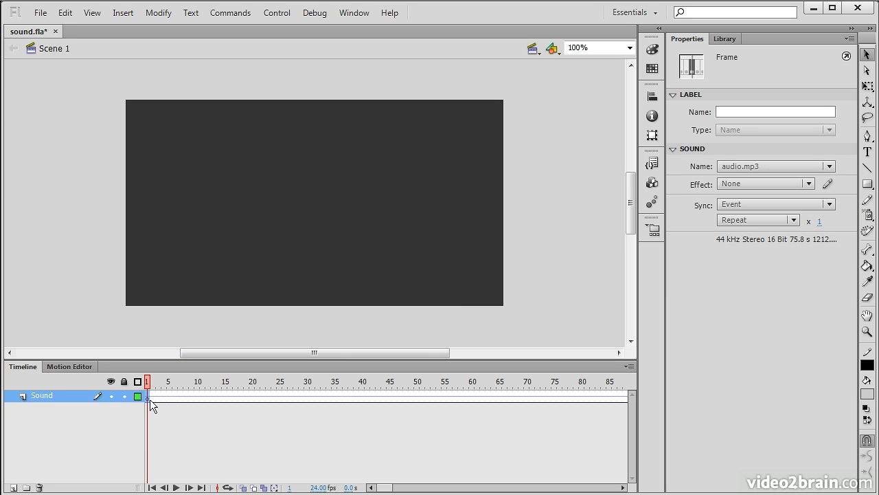
click(336, 397)
key(F5)
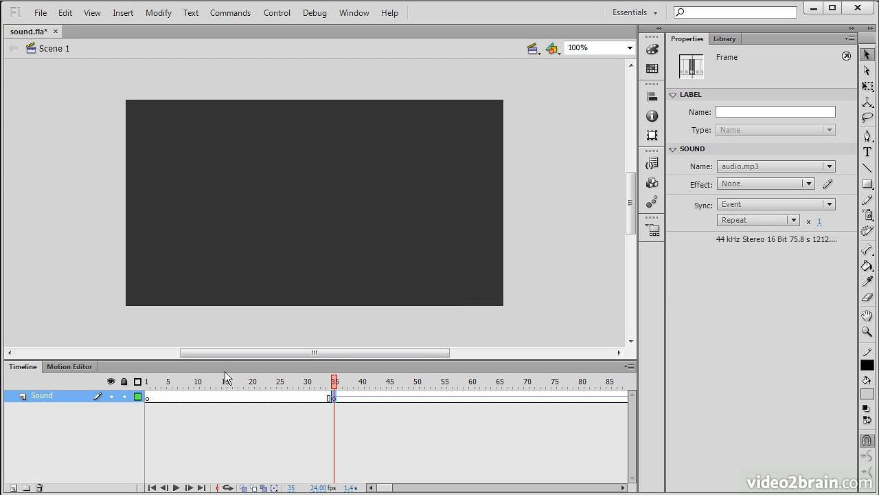
Set the sound sync to Start for the frames following the keyframe at frame 35
click(227, 381)
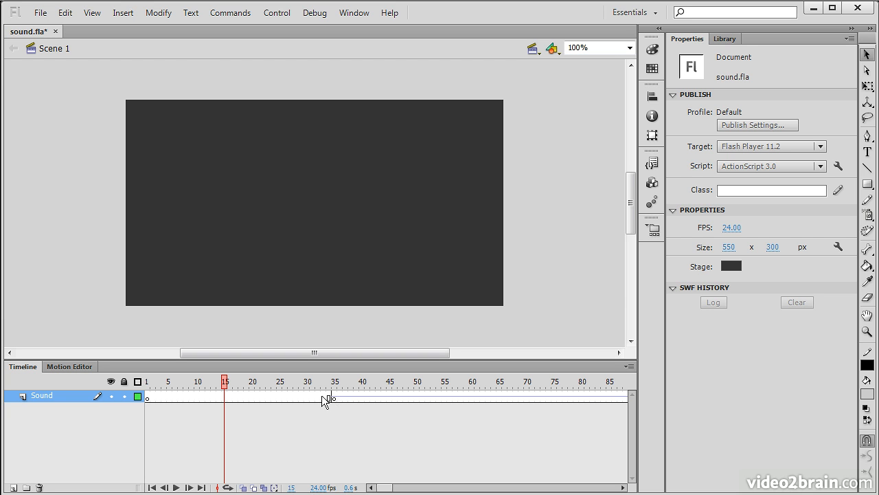
drag(226, 383, 402, 397)
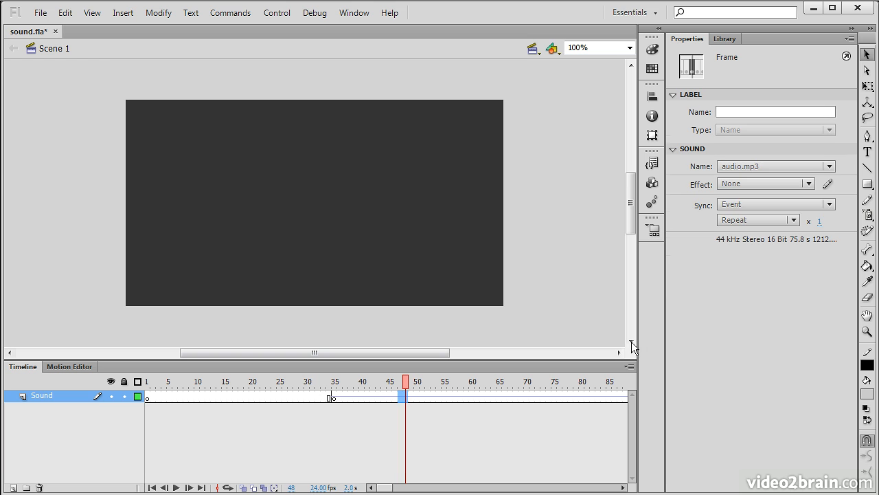
click(825, 204)
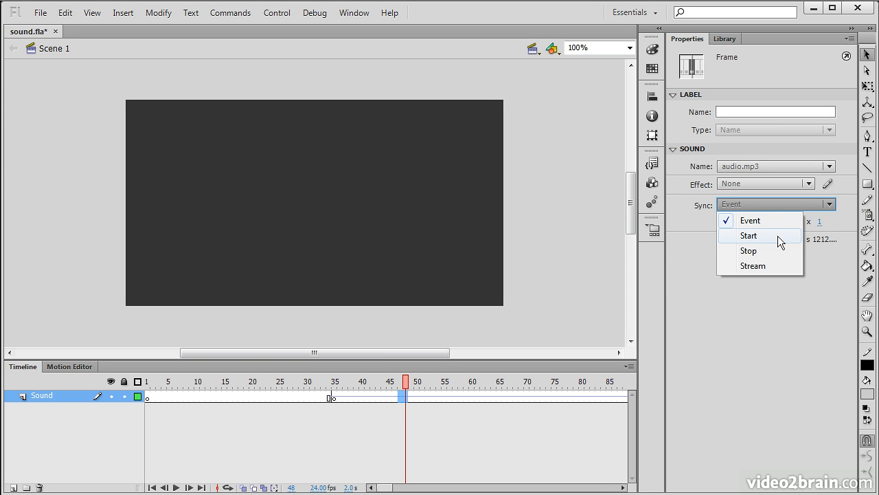
click(758, 236)
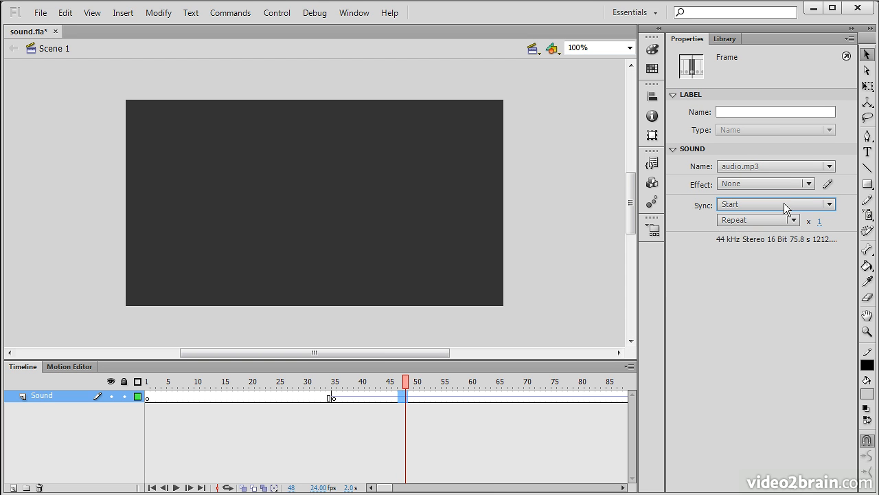
Set the sound sync to Stop for the frames following the keyframe at frame 35
click(785, 206)
click(760, 252)
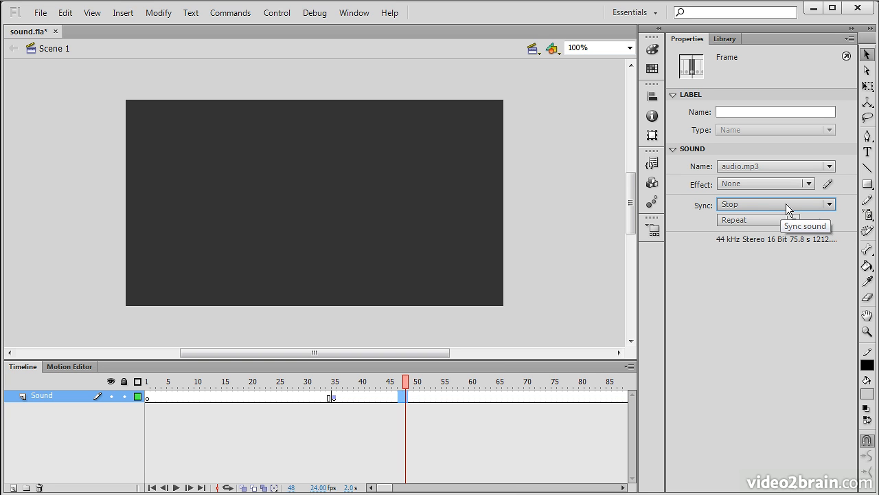
Set the sound sync to Stream at frame 54 of the Sound layer, and scrub the playhead through the audio to frame 280
click(438, 397)
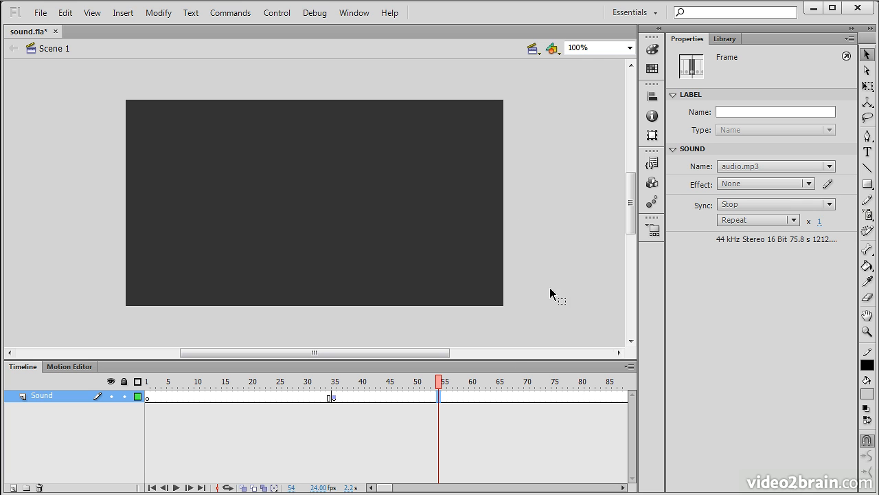
click(824, 204)
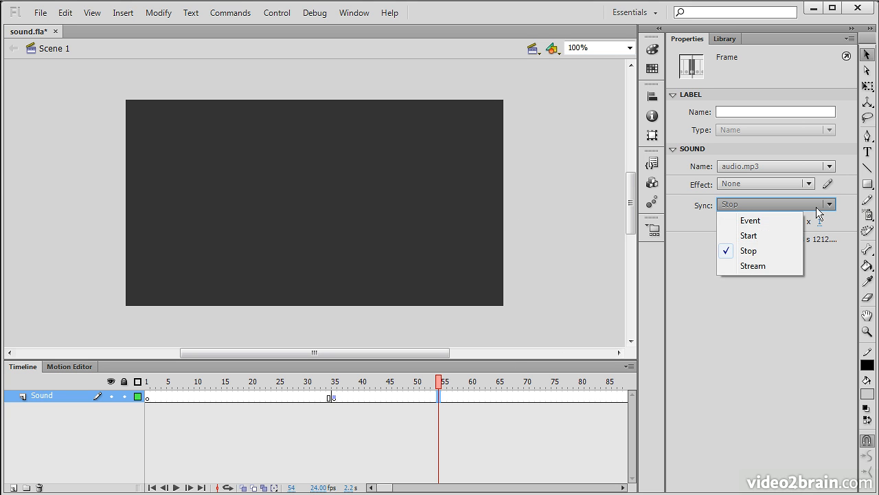
click(757, 266)
drag(383, 489, 424, 490)
drag(355, 383, 454, 384)
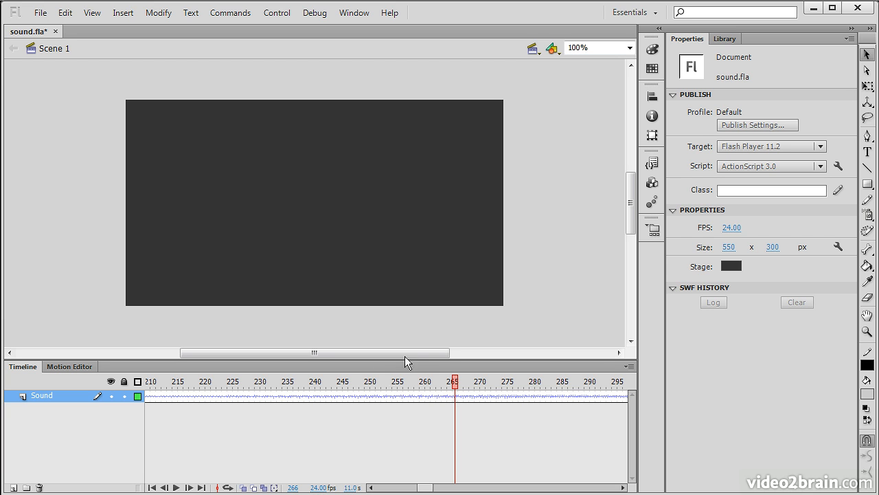
drag(454, 382, 532, 392)
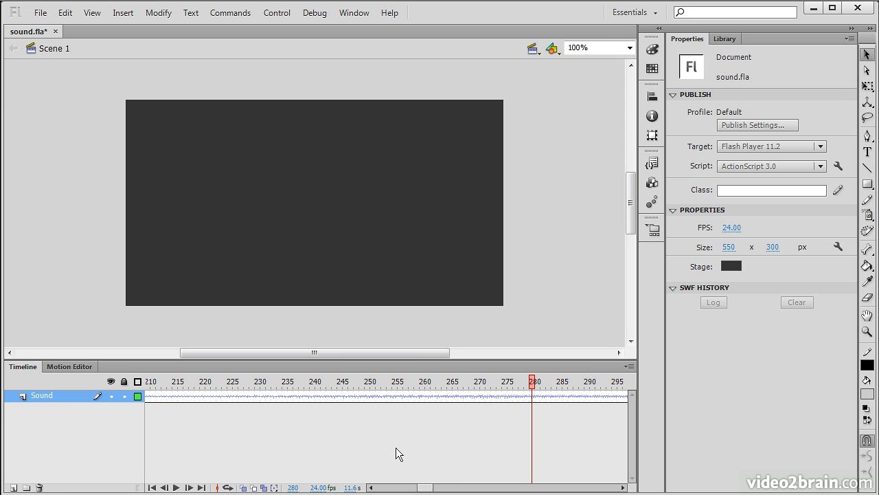
At frame 269, try looping the streamed sound, and return its playback setting to Repeat
click(472, 396)
click(792, 221)
click(784, 250)
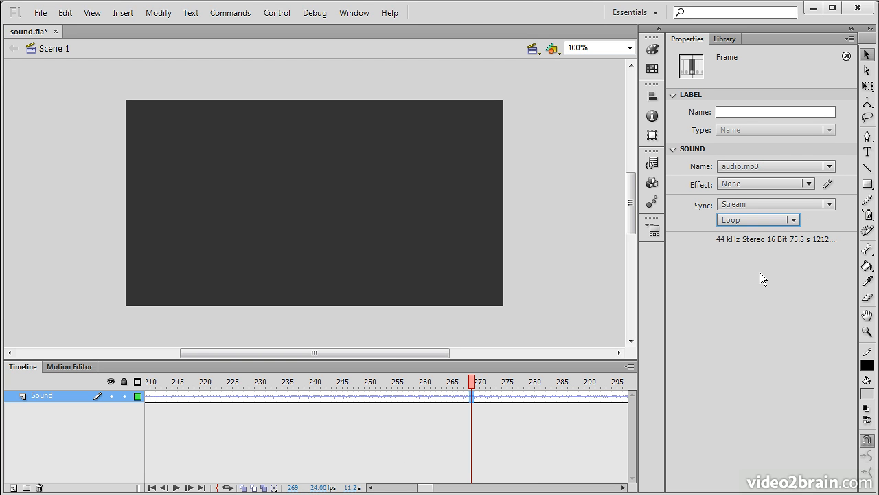
click(794, 220)
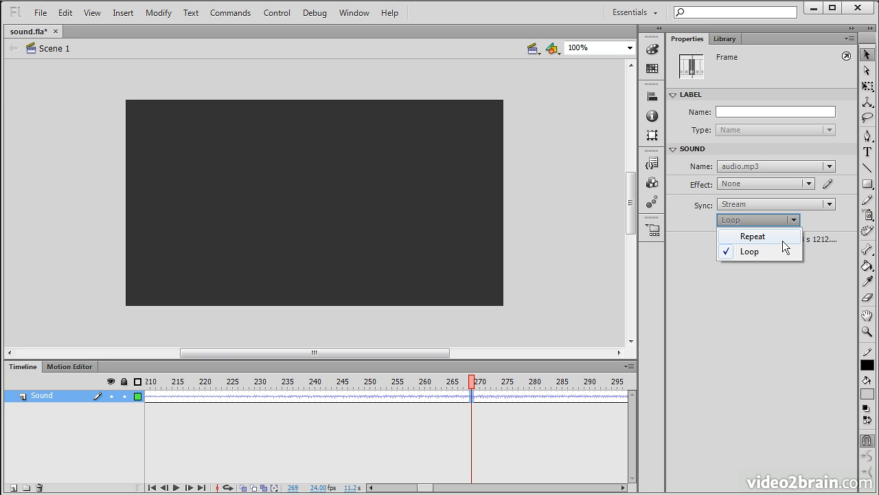
click(779, 235)
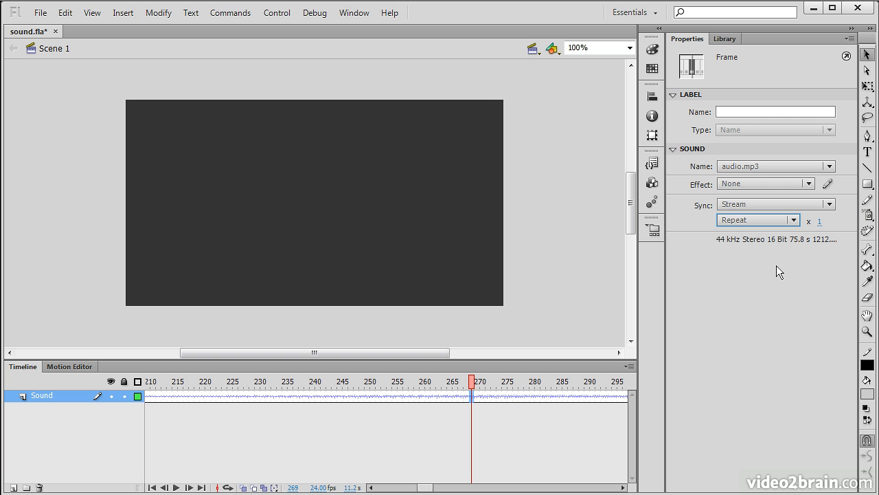
Open the sound properties of audio.mp3 from the library and try Raw compression
click(726, 40)
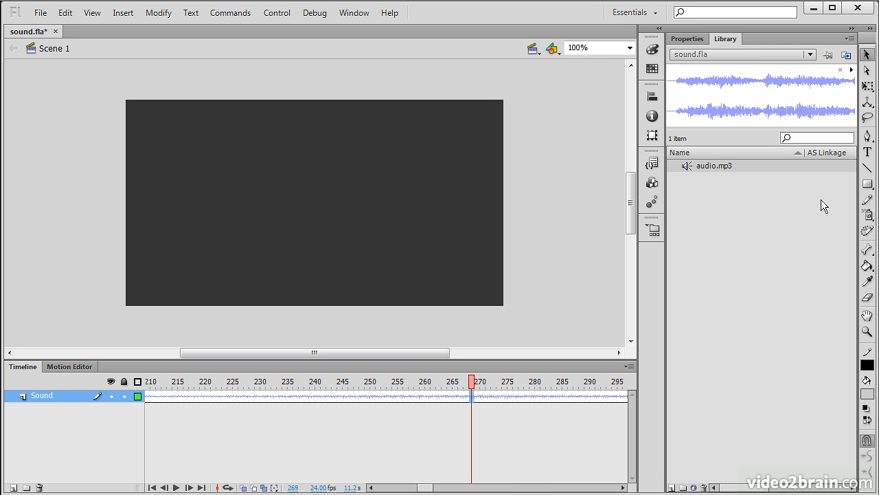
click(723, 167)
right_click(730, 166)
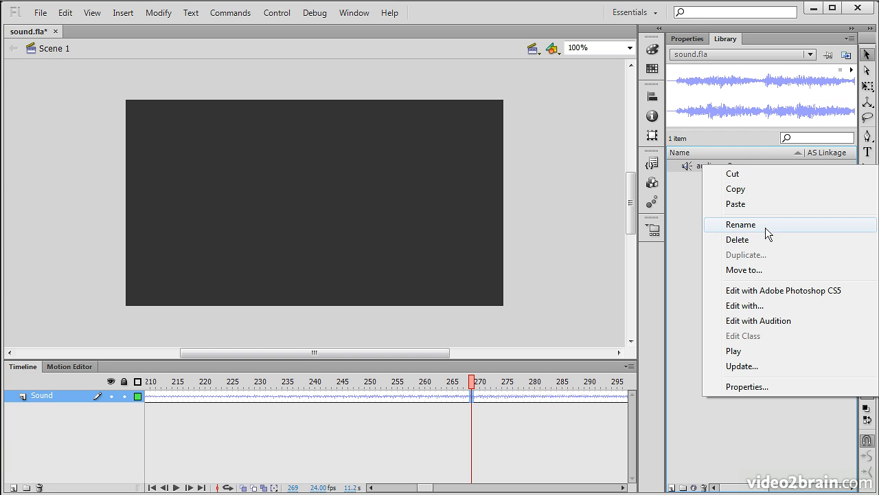
click(756, 387)
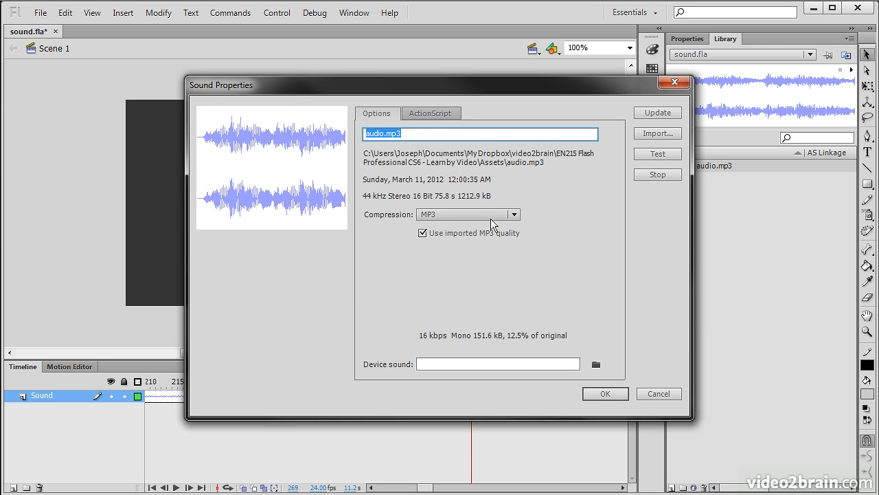
click(517, 214)
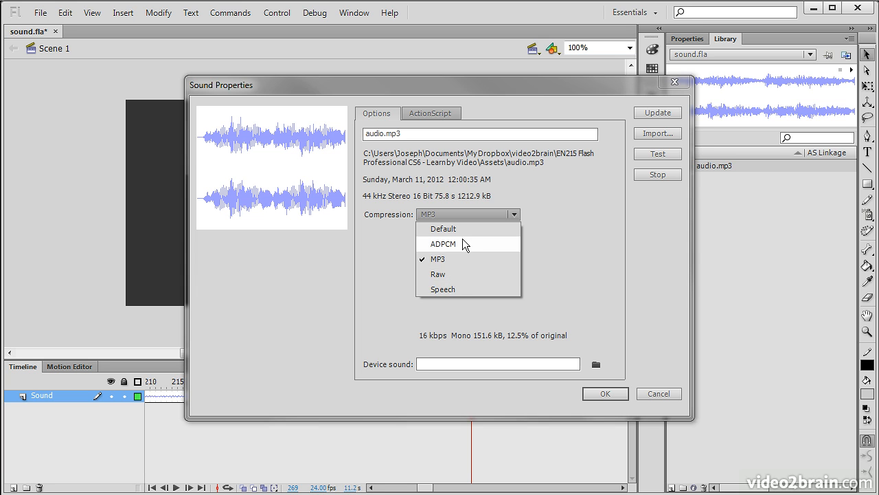
click(455, 274)
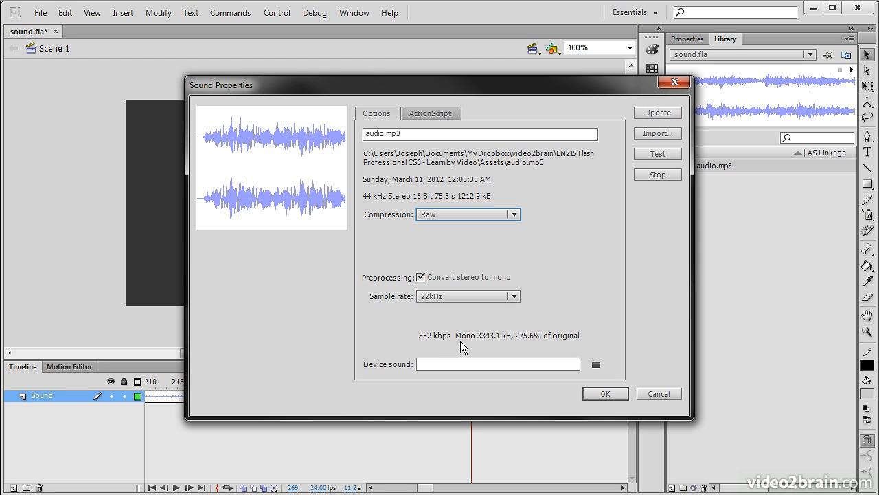
Try sample rates of 44kHz and 5kHz for the Raw compression
click(512, 296)
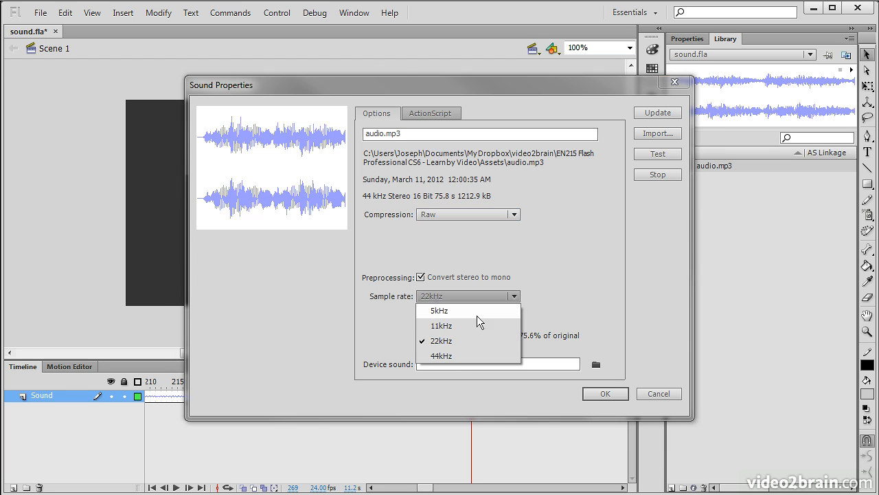
click(454, 356)
click(512, 296)
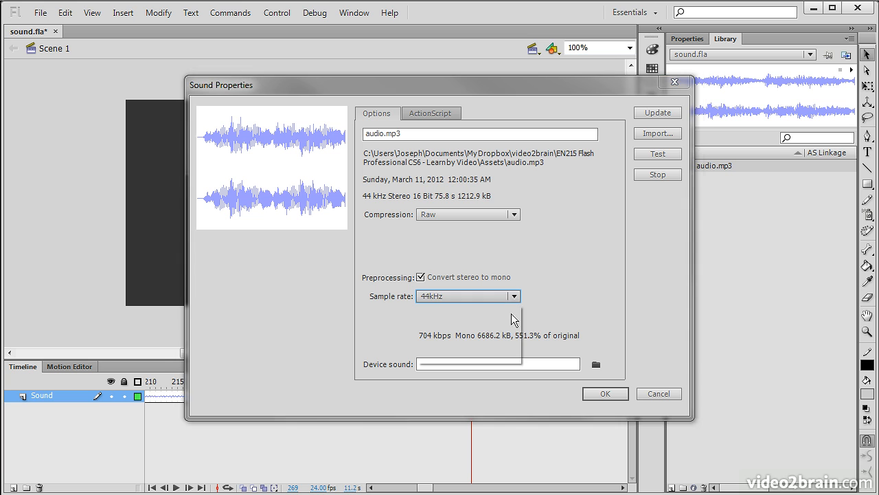
click(475, 313)
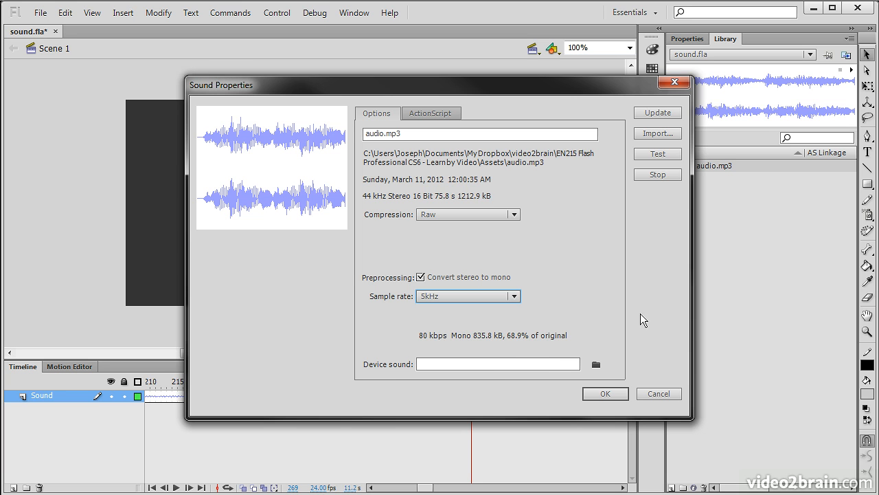
Try Default and ADPCM compression for audio.mp3, reviewing the ADPCM bits and sample rate choices
click(514, 215)
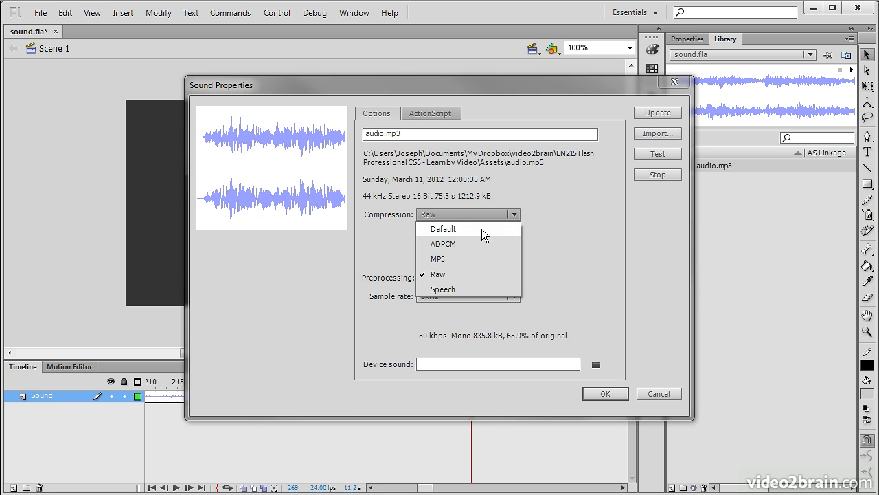
click(484, 229)
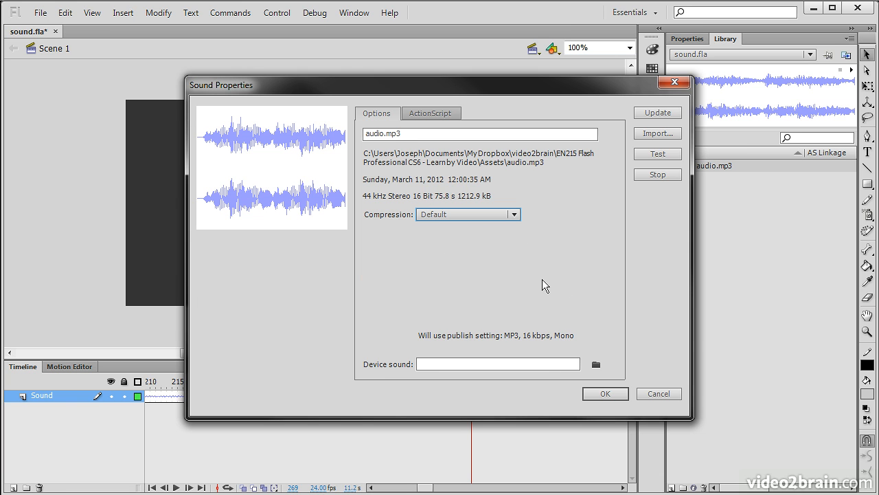
click(514, 215)
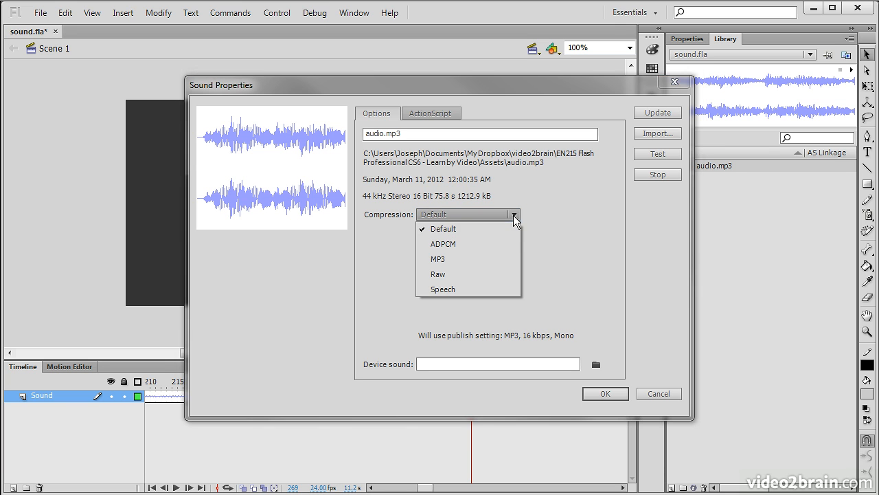
click(463, 243)
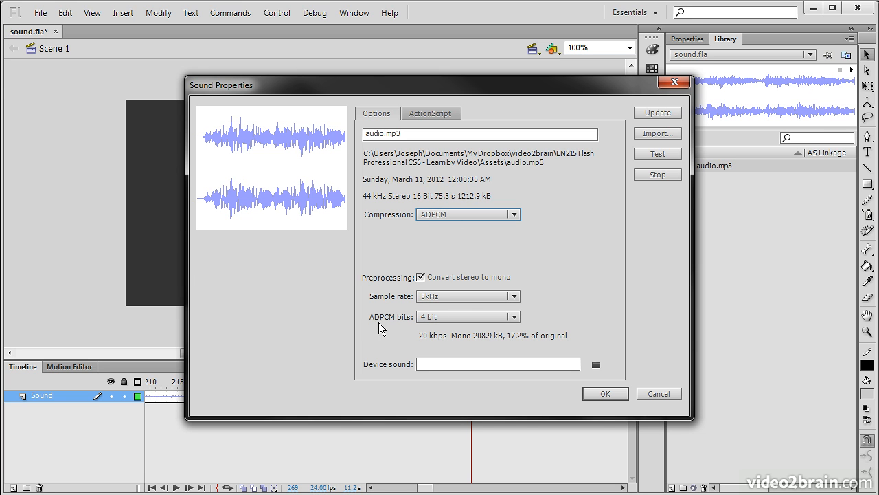
click(511, 317)
click(588, 303)
click(514, 297)
click(547, 292)
Try MP3 compression without the imported MP3 quality, reviewing the bit rates and qualities while keeping 16 kbps and Fast
click(485, 214)
click(471, 256)
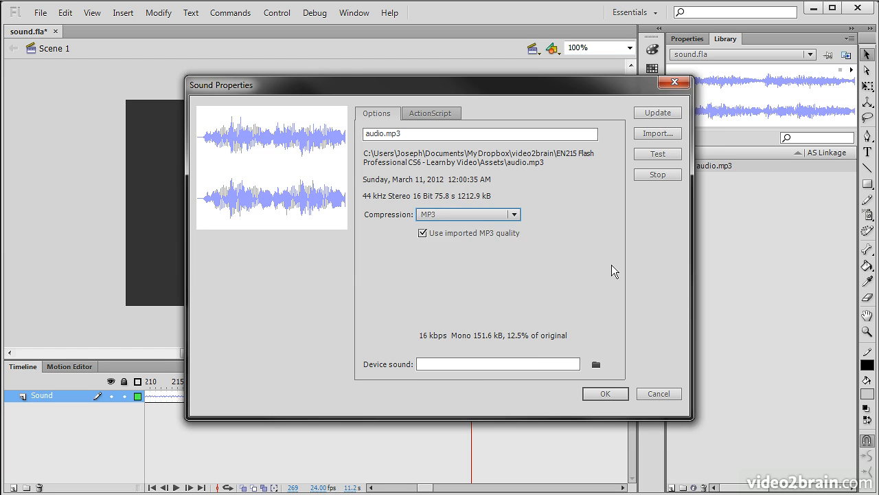
click(443, 235)
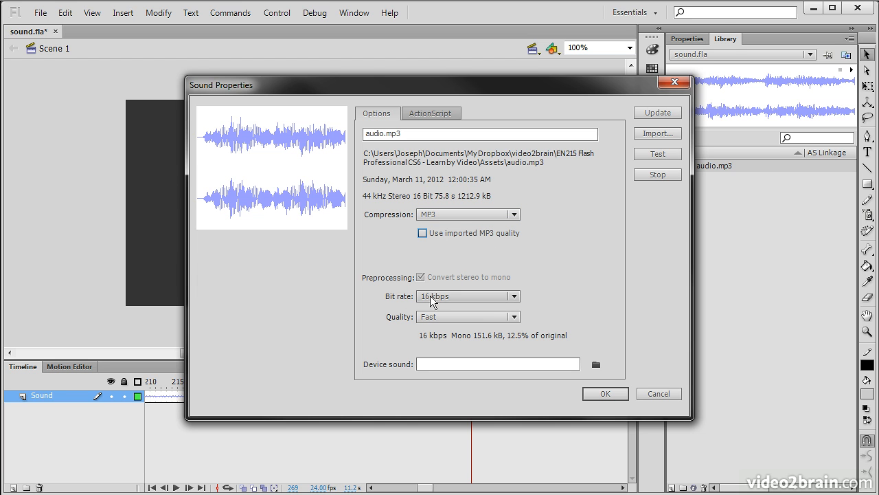
click(516, 296)
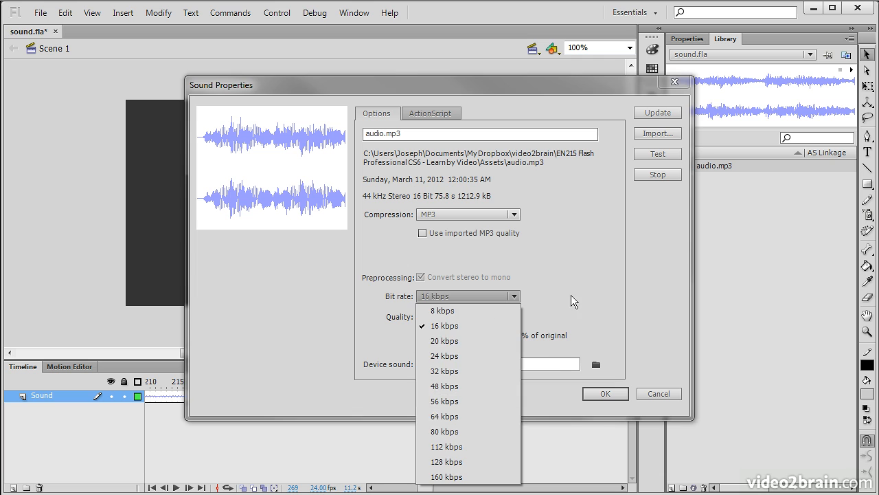
click(507, 327)
click(514, 317)
click(509, 332)
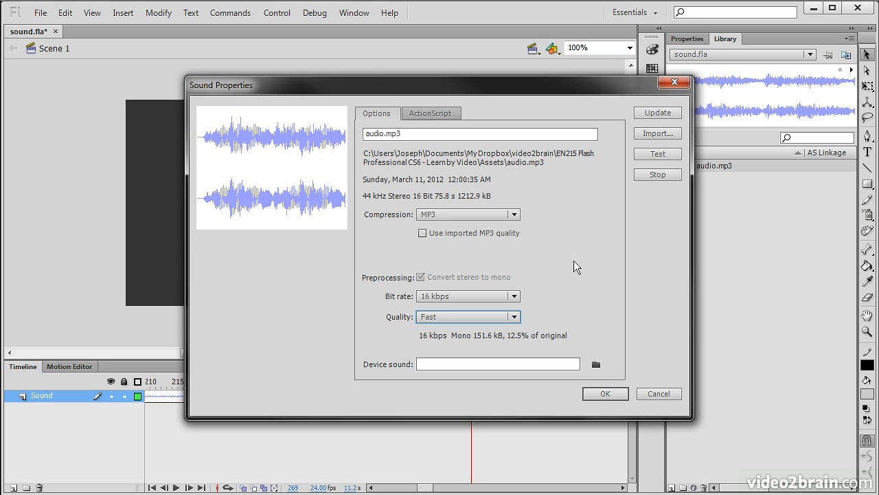
Review the sound's ActionScript linkage and runtime sharing options, and discard the changes to the sound properties
click(434, 113)
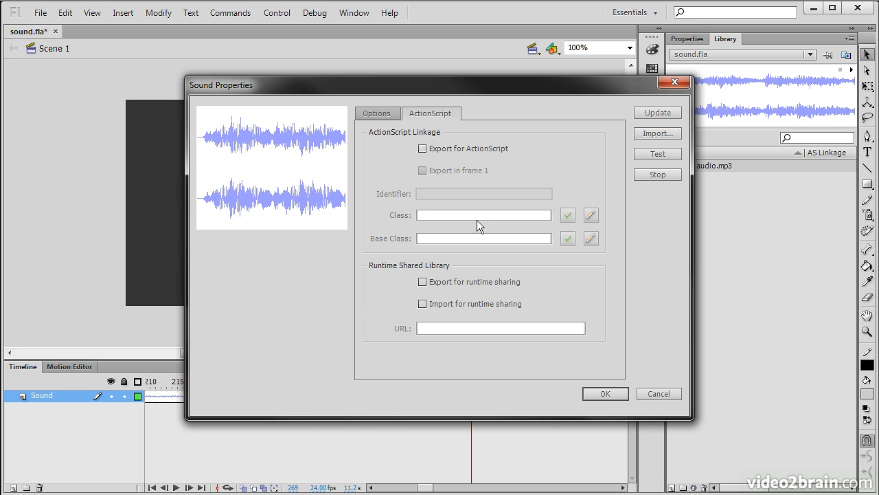
click(369, 112)
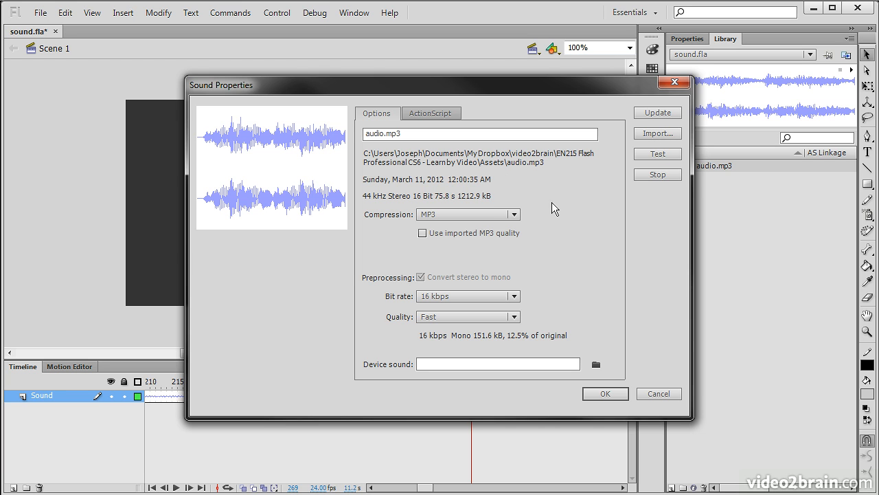
click(660, 393)
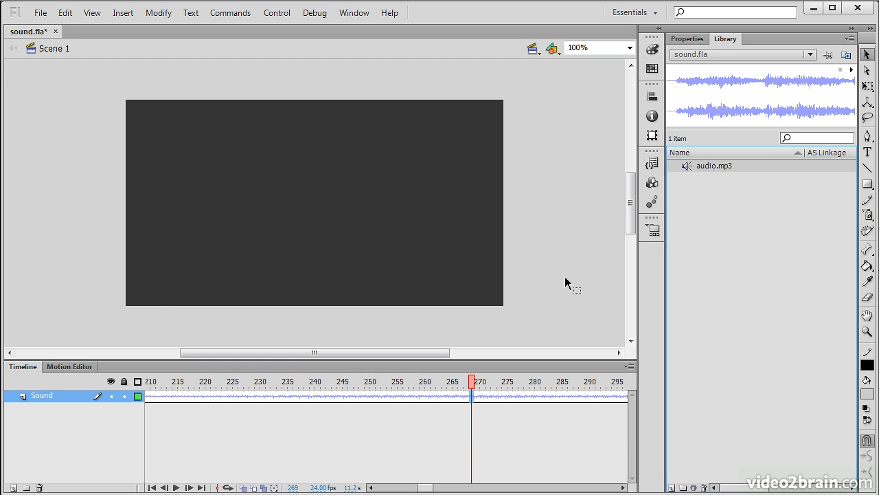